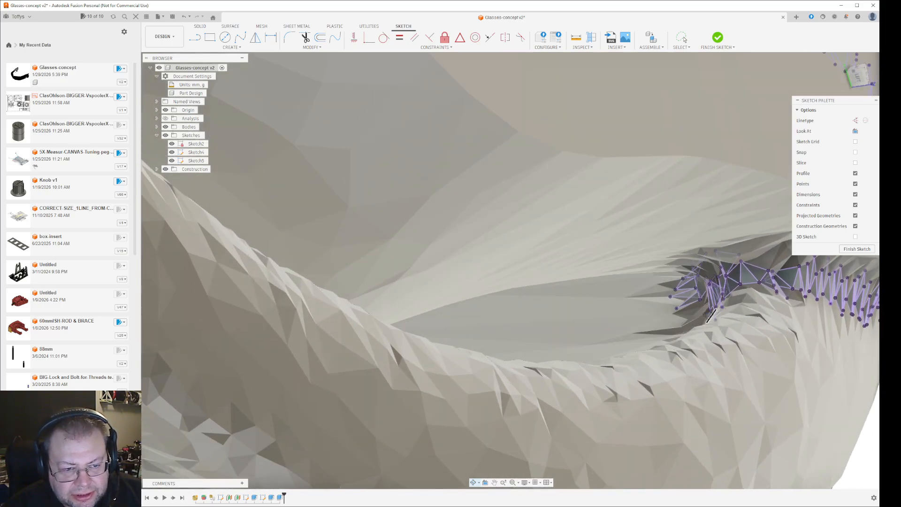
key("Escape")
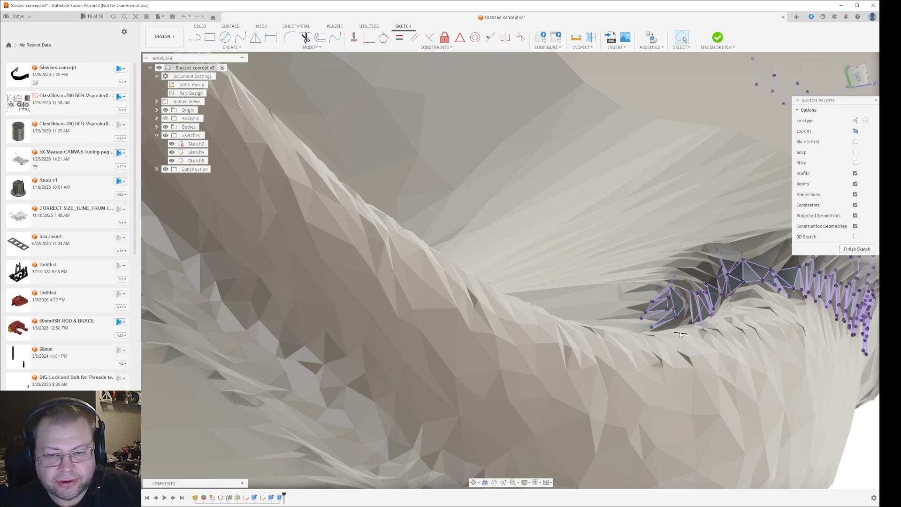
left_click(584, 47)
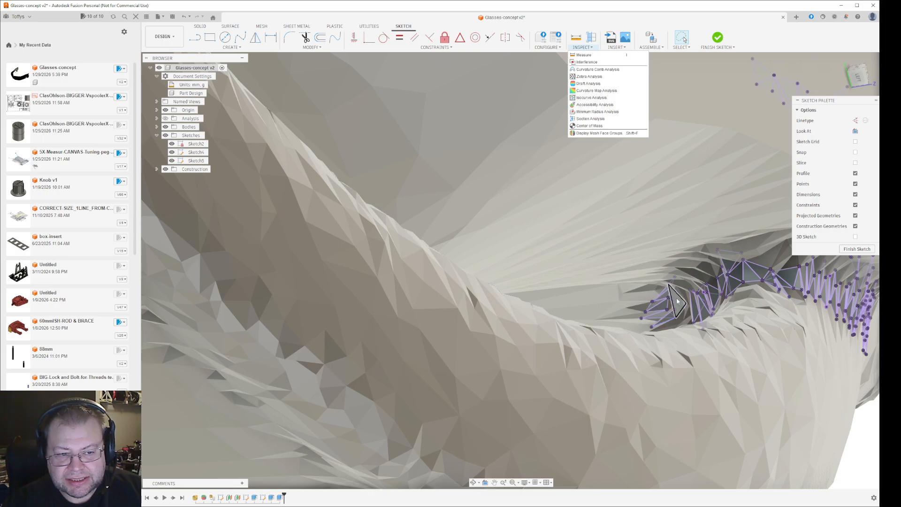
scroll(677, 315, "up", 5)
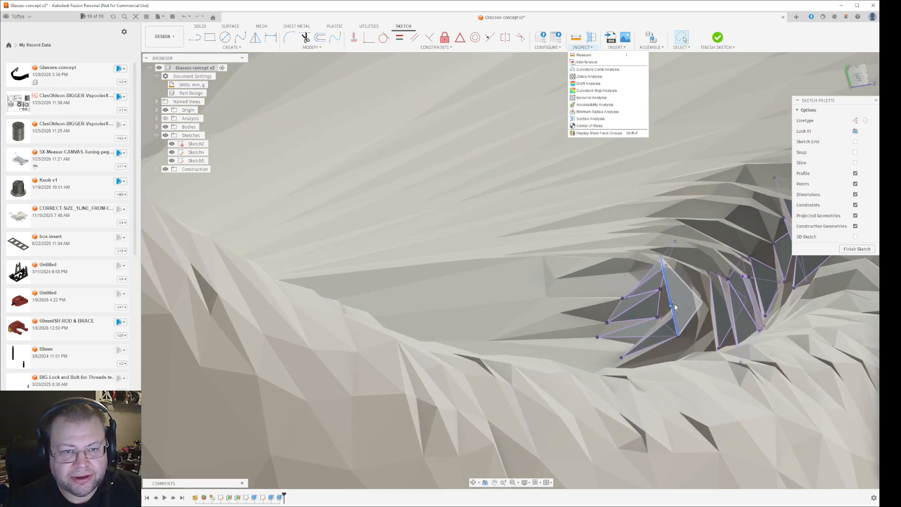
left_click(590, 119)
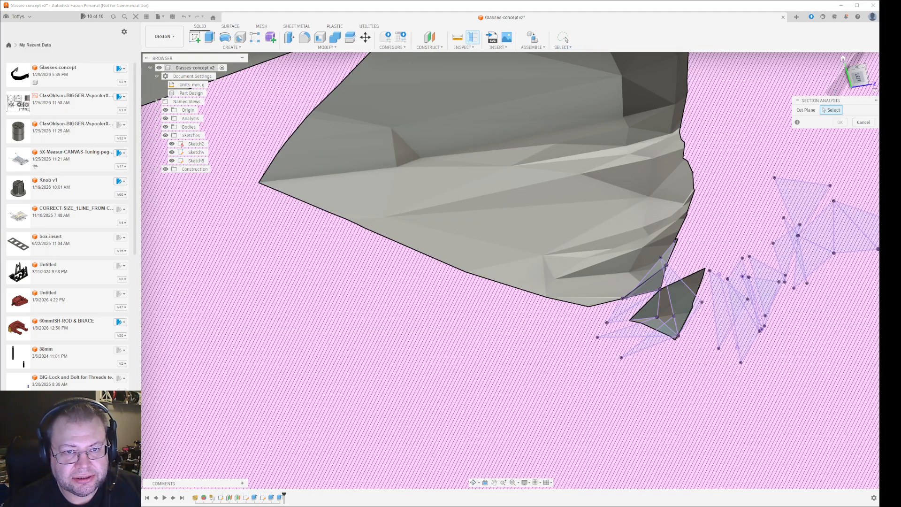
left_click(868, 124)
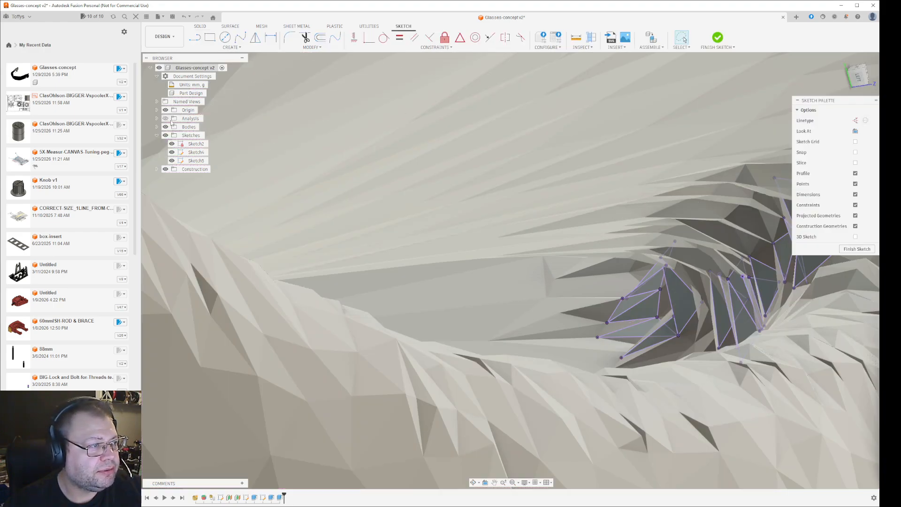
Step: Turn on the Analysis folder's visibility and hide the existing section analysis Section1
left_click(157, 118)
right_click(193, 128)
left_click(189, 128)
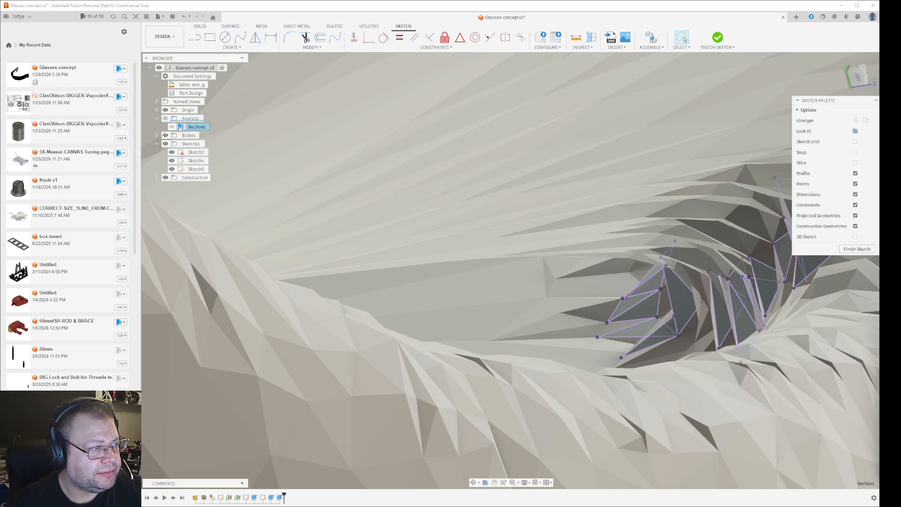
left_click(165, 119)
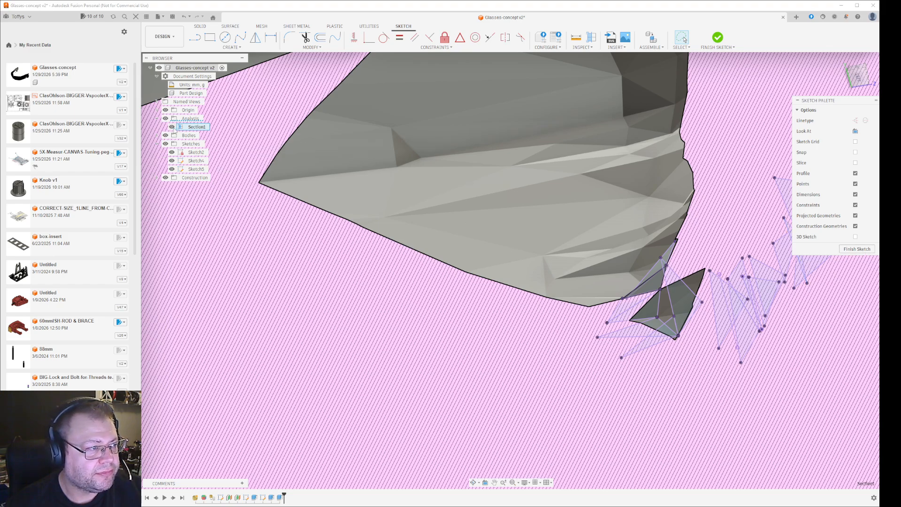
left_click(172, 127)
left_click(191, 128)
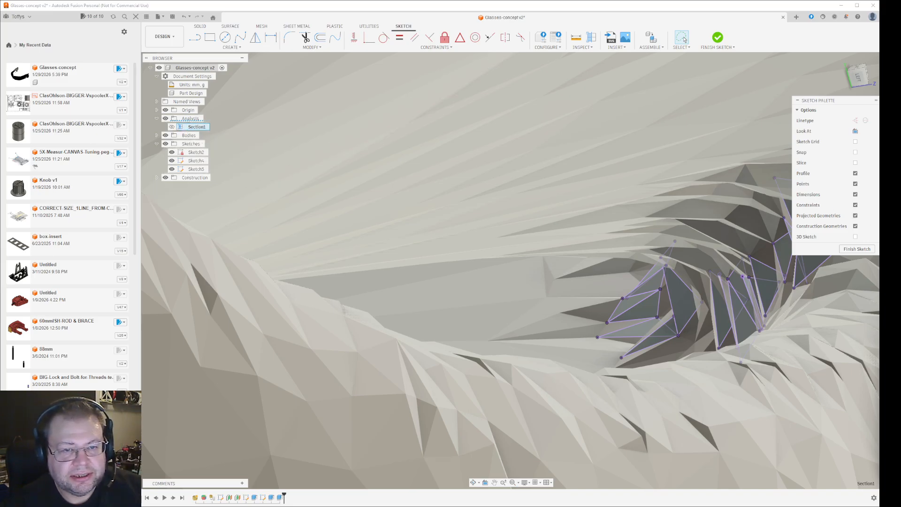
Step: Create a section analysis with the YZ plane as cut plane at 0.00 mm distance
scroll(823, 267, "down", 3)
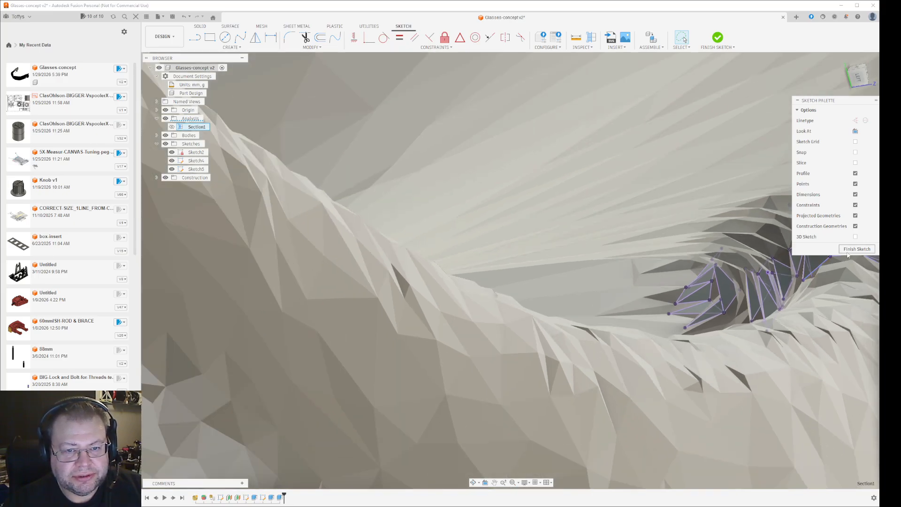
scroll(853, 256, "down", 10)
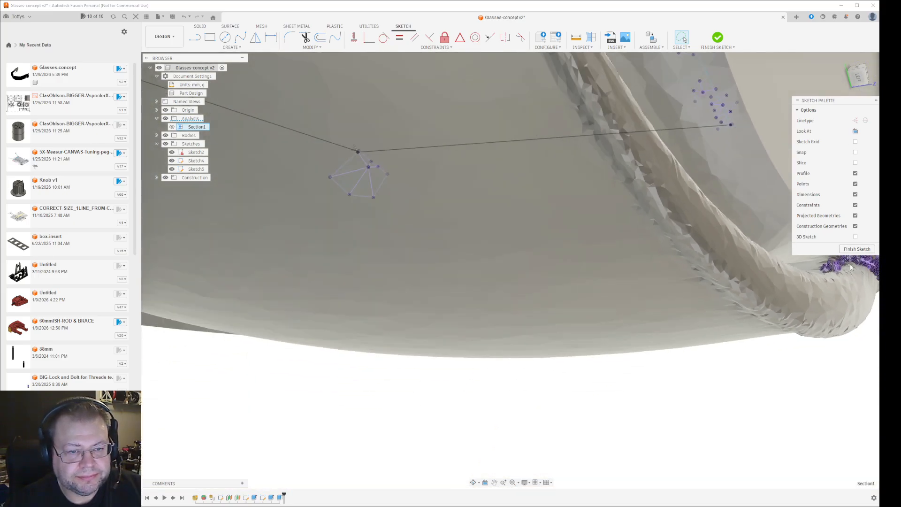
scroll(652, 331, "down", 1)
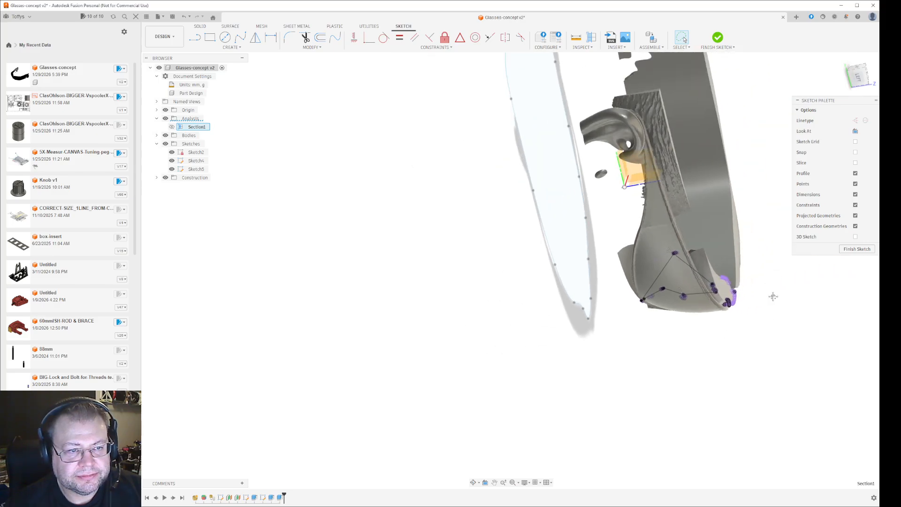
middle_click_drag(775, 300, 730, 376)
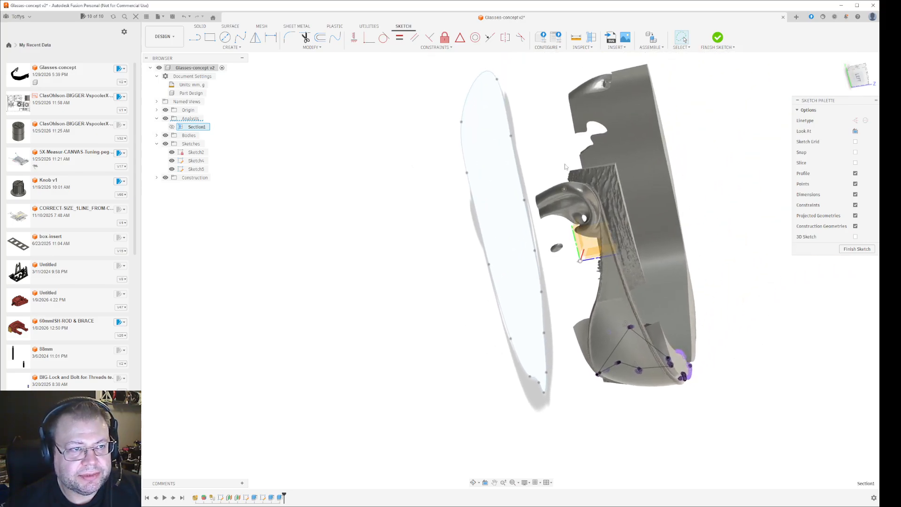
left_click(588, 242)
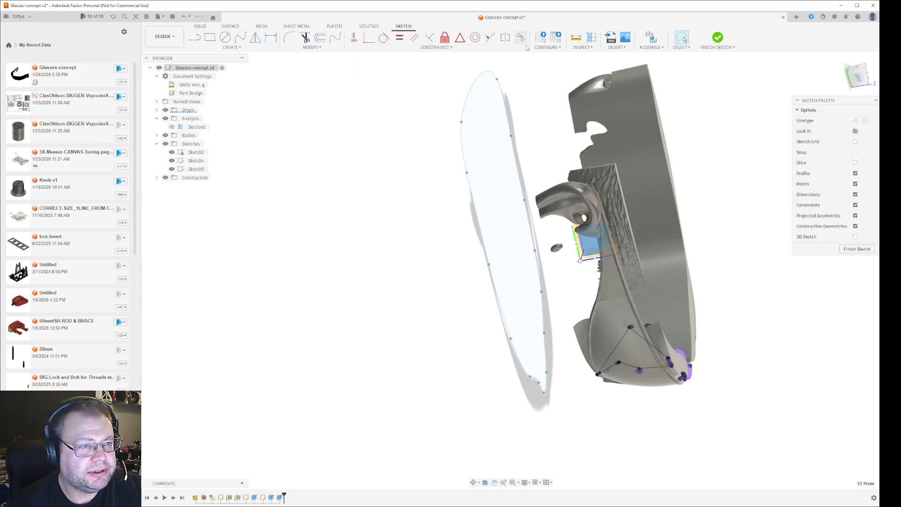
left_click(582, 47)
left_click(603, 120)
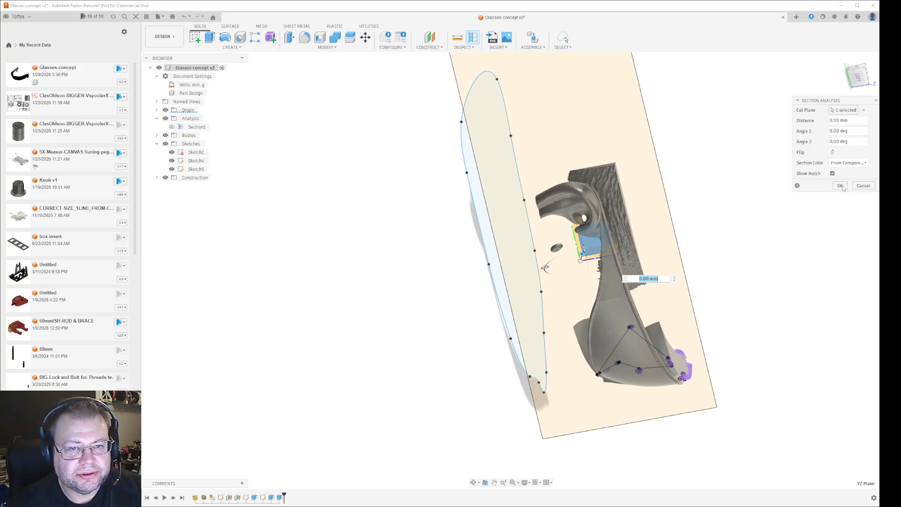
left_click(841, 186)
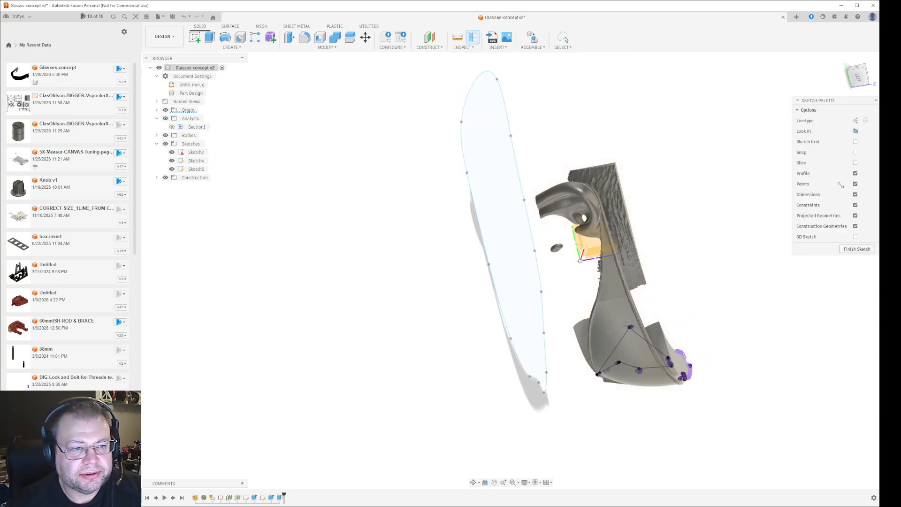
Step: Try to delete the section analyses Section1 and Section2 while the sketch is being edited
right_click(201, 127)
left_click(219, 151)
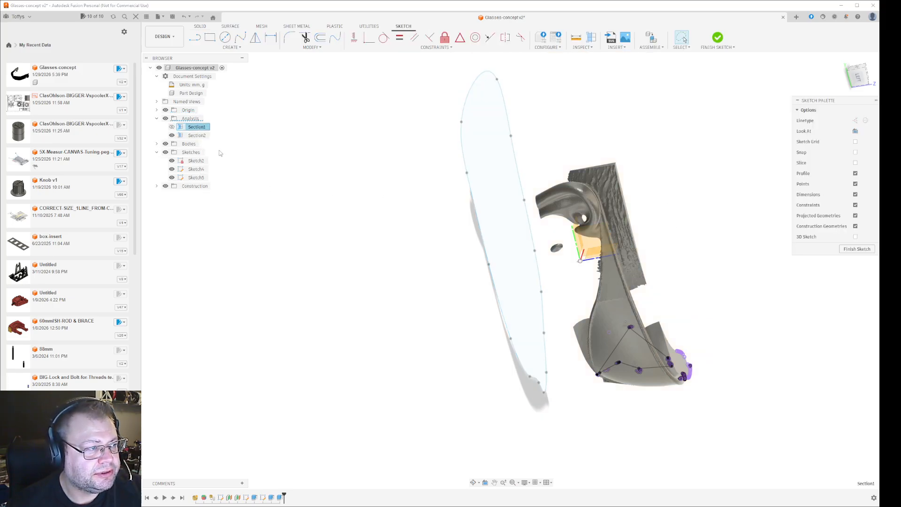
left_click(197, 136, "ctrl")
left_click(198, 127)
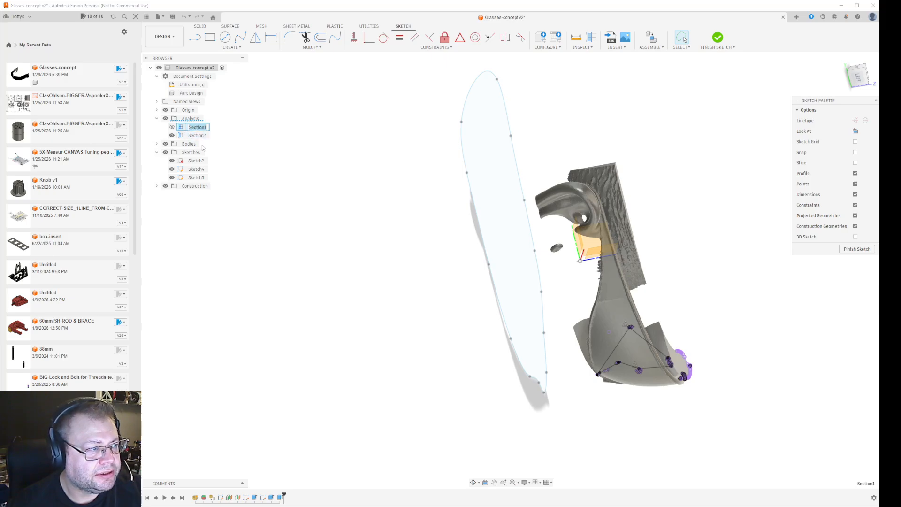
right_click(195, 120)
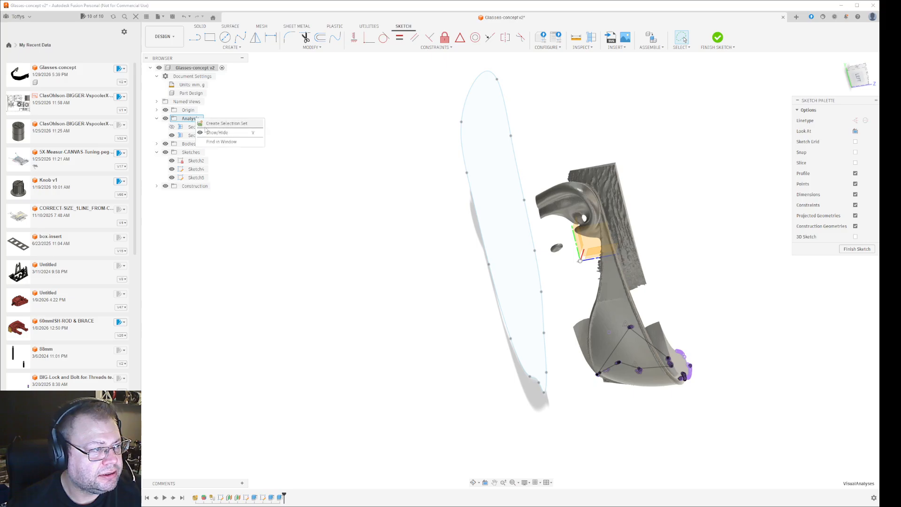
left_click(270, 143)
left_click(197, 136)
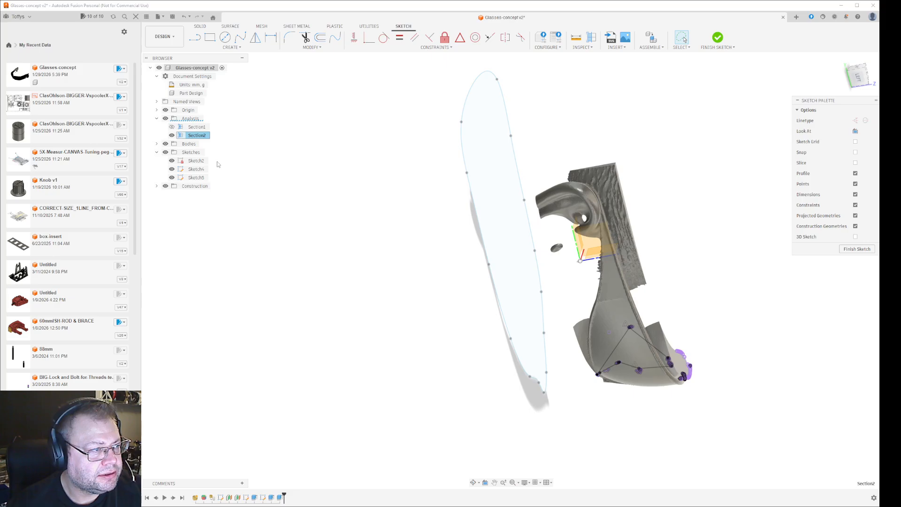
Step: Finish the sketch and delete both section analyses, Section1 and Section2
left_click(857, 249)
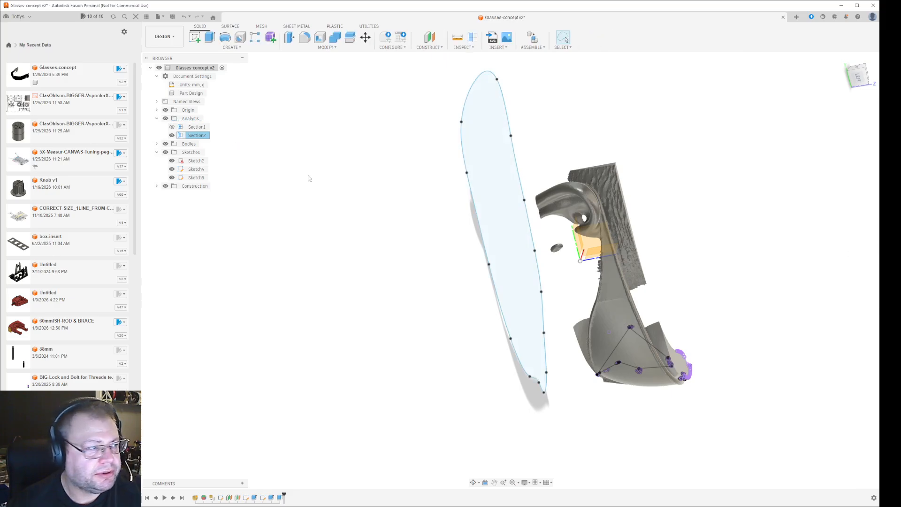
right_click(196, 130)
left_click(218, 153)
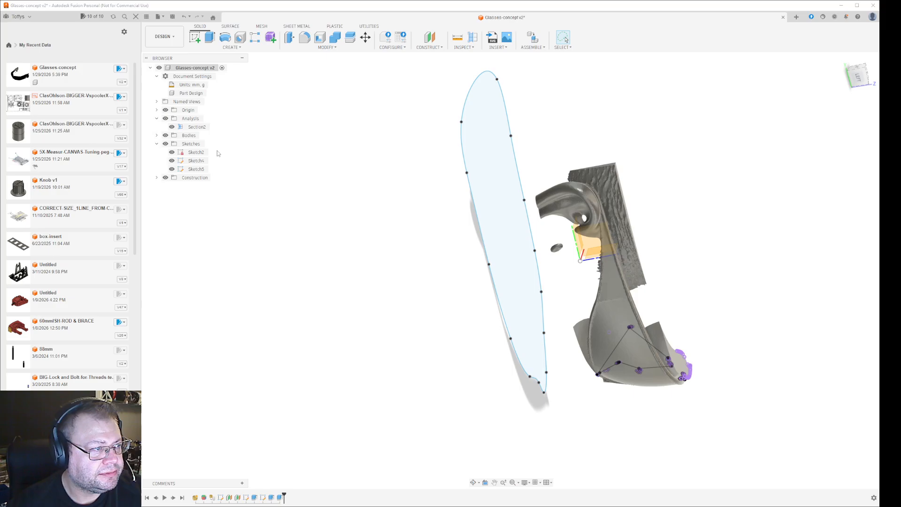
right_click(216, 129)
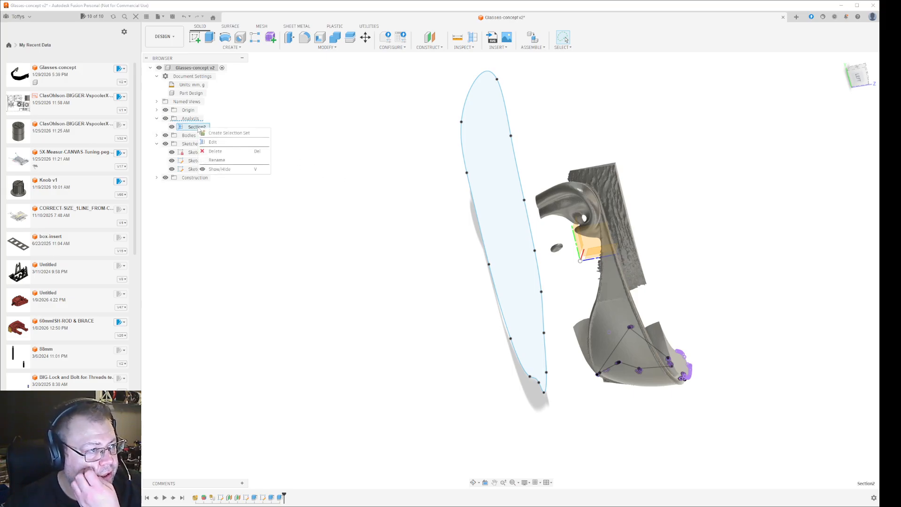
left_click(224, 151)
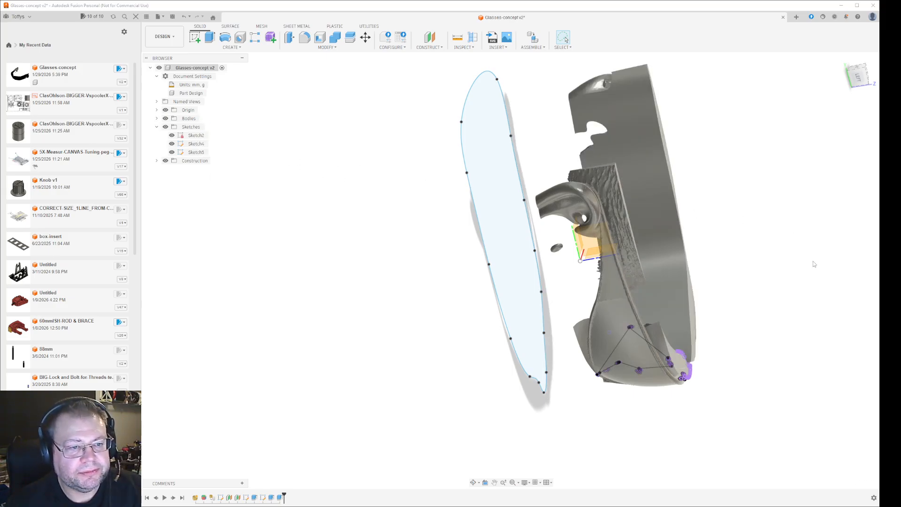
Step: Reopen Sketch5 for editing and bring the sketched geometry on the glasses mesh into view
right_click(196, 152)
left_click(218, 187)
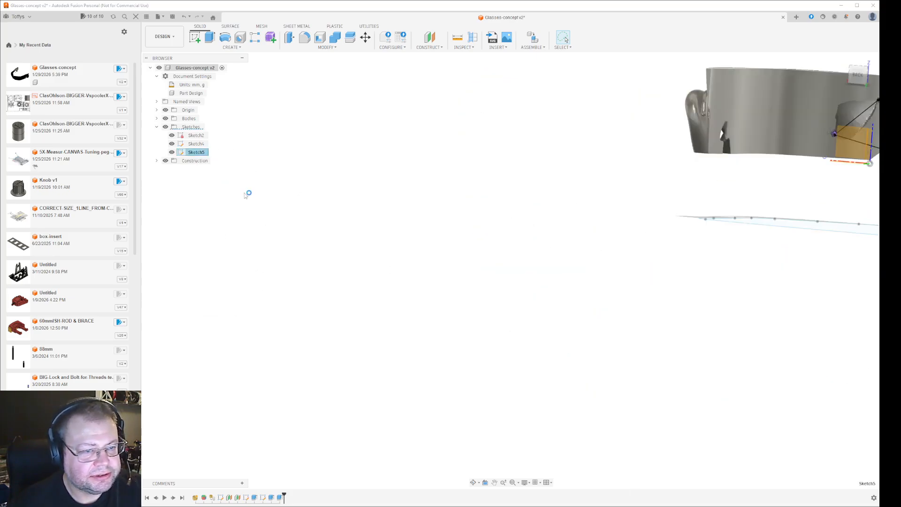
mouse_move(587, 226)
middle_mouse_down("shift")
mouse_move(562, 236)
mouse_move(540, 214)
mouse_move(560, 203)
mouse_move(547, 271)
mouse_move(365, 236)
mouse_move(389, 272)
mouse_move(422, 241)
mouse_move(452, 161)
mouse_move(458, 114)
mouse_move(375, 94)
mouse_move(410, 82)
mouse_move(348, 90)
mouse_move(284, 83)
mouse_move(281, 115)
middle_mouse_up("shift")
scroll(436, 261, "up", 5)
scroll(437, 255, "up", 4)
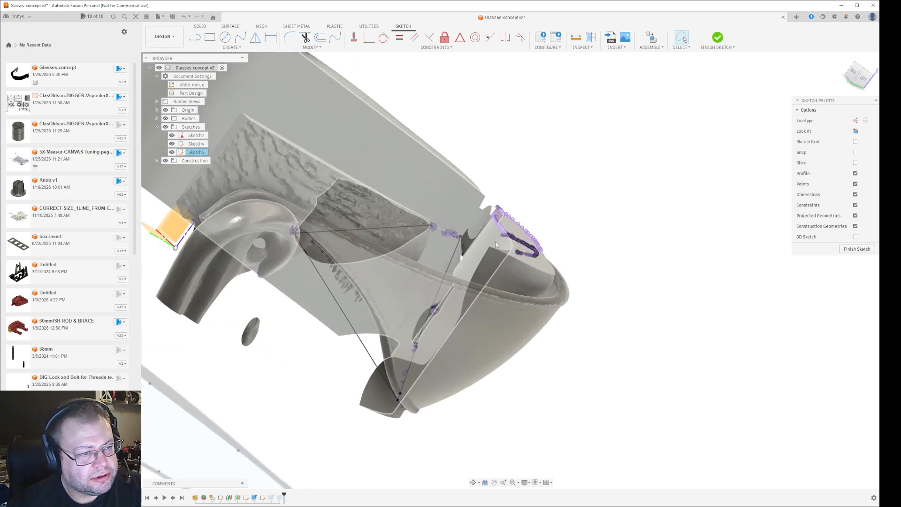
Step: Create a section analysis at 0.00 mm distance, using the small triangular sketch profile at the end of the projected facets as cut plane
scroll(495, 241, "up", 3)
mouse_move(651, 238)
middle_mouse_down("shift")
mouse_move(631, 226)
mouse_move(629, 235)
mouse_move(628, 226)
mouse_move(658, 261)
mouse_move(698, 248)
mouse_move(688, 255)
middle_mouse_up("shift")
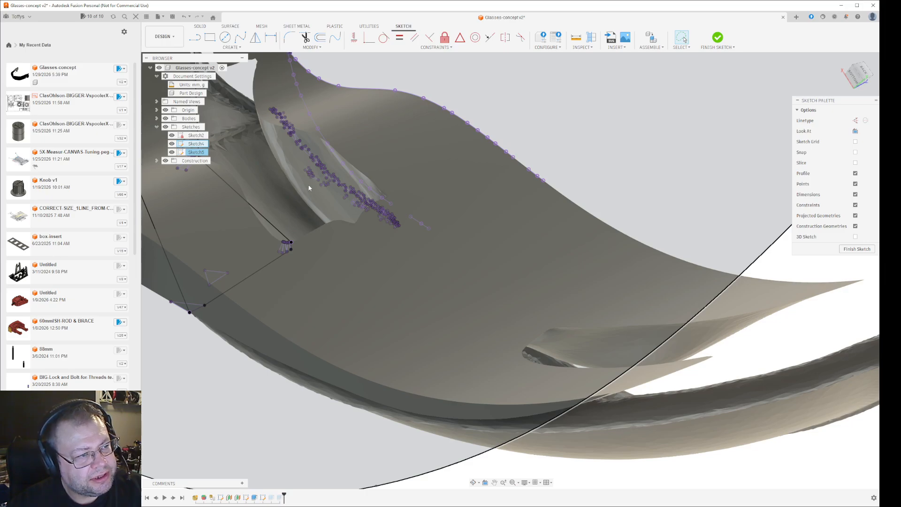
middle_click_drag(696, 227, 665, 226, "shift")
middle_click_drag(771, 258, 353, 312)
mouse_move(736, 290)
middle_mouse_down()
mouse_move(380, 292)
mouse_move(674, 274)
mouse_move(662, 280)
mouse_move(706, 320)
mouse_move(487, 310)
middle_mouse_up()
scroll(706, 319, "down", 6)
middle_click_drag(654, 326, 624, 322, "shift")
scroll(577, 317, "up", 8)
mouse_move(551, 316)
middle_mouse_down("shift")
mouse_move(581, 279)
mouse_move(597, 305)
middle_mouse_up("shift")
scroll(517, 281, "up", 10)
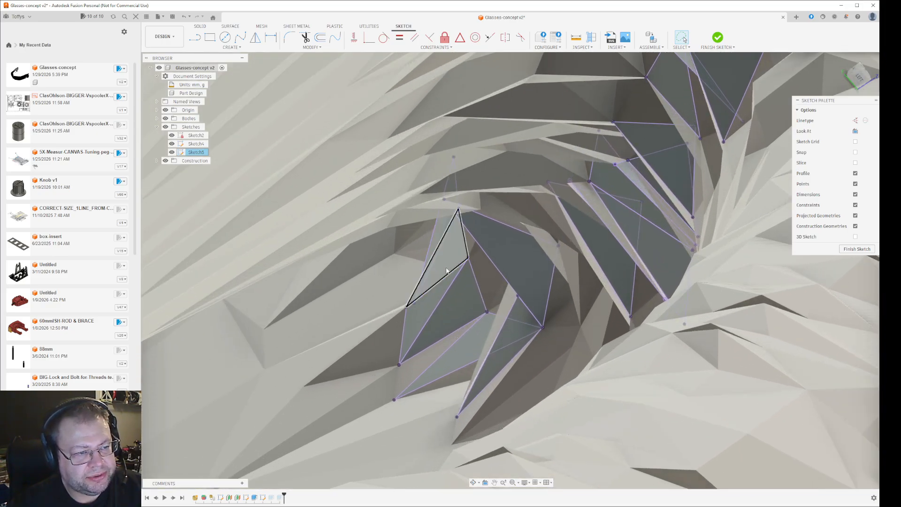
left_click(450, 252)
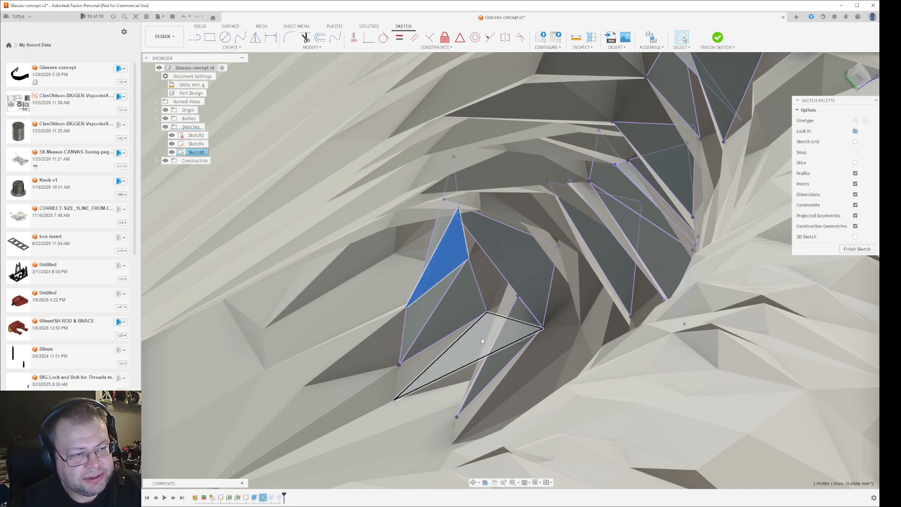
left_click(580, 48)
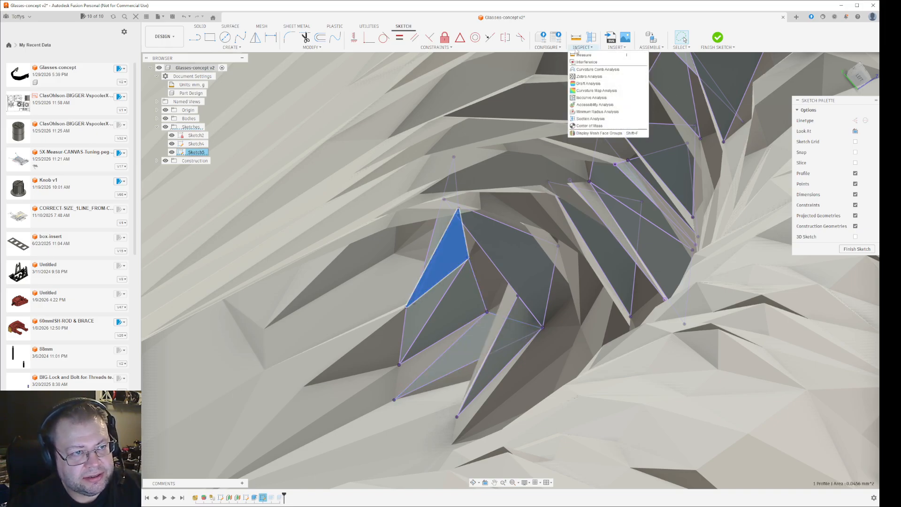
left_click(593, 119)
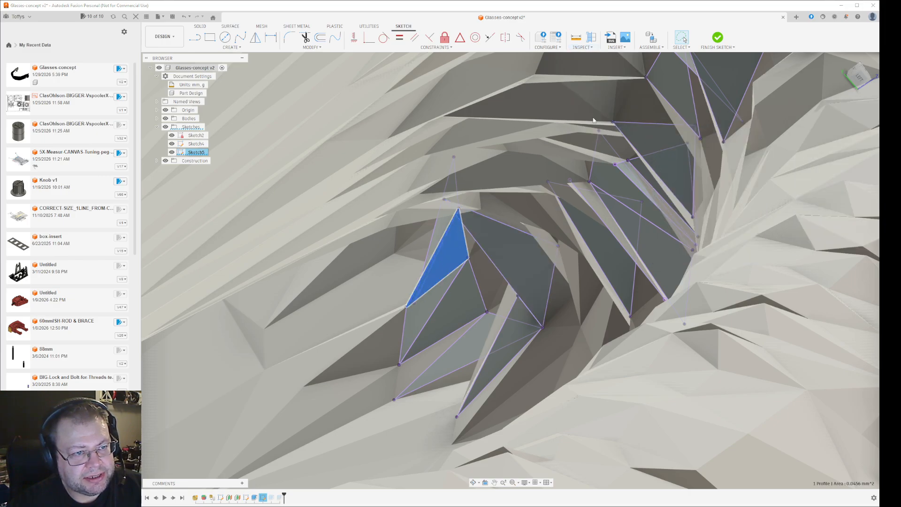
left_click(447, 259)
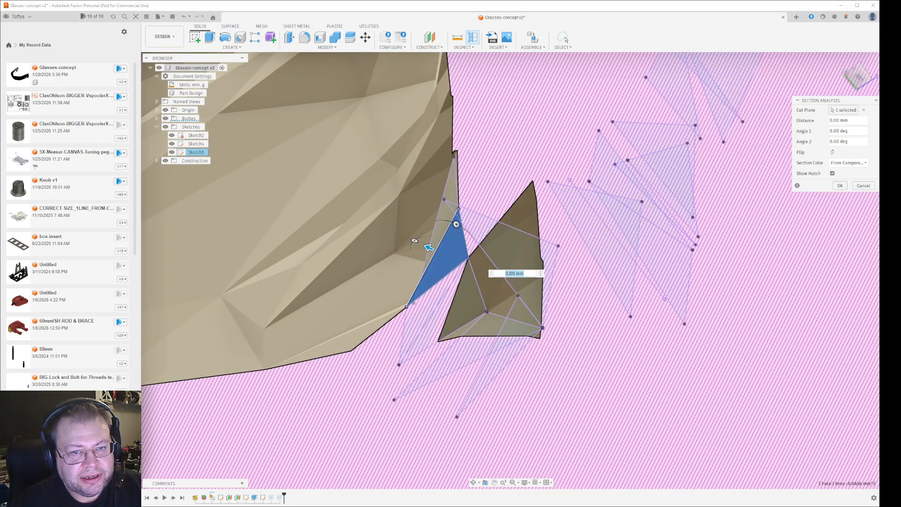
left_click(840, 187)
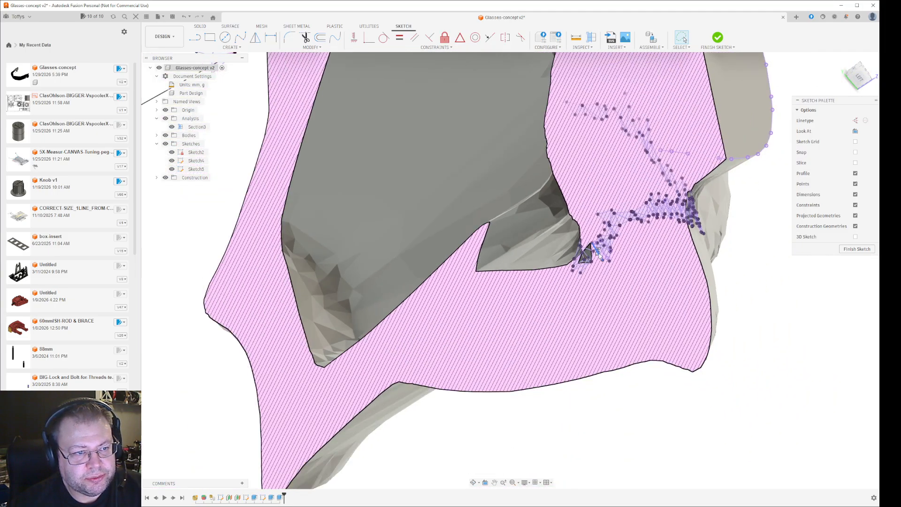
Step: Include the mesh facets next to the already outlined ones near the narrow tip of the cut opening in the sketch as 3D geometry
mouse_move(630, 276)
middle_mouse_down("shift")
mouse_move(656, 268)
mouse_move(672, 276)
middle_mouse_up("shift")
middle_click_drag(734, 274, 524, 283)
scroll(524, 253, "up", 4)
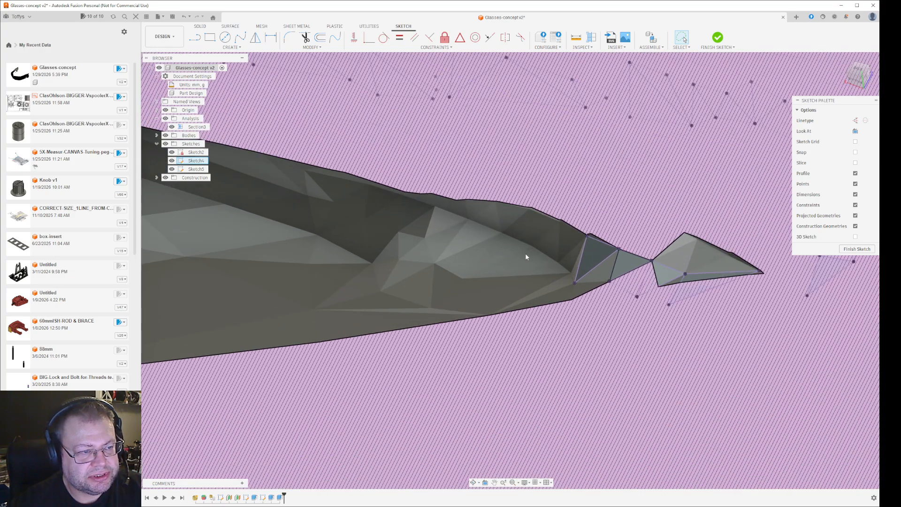
scroll(525, 253, "down", 4)
middle_click_drag(532, 273, 609, 313)
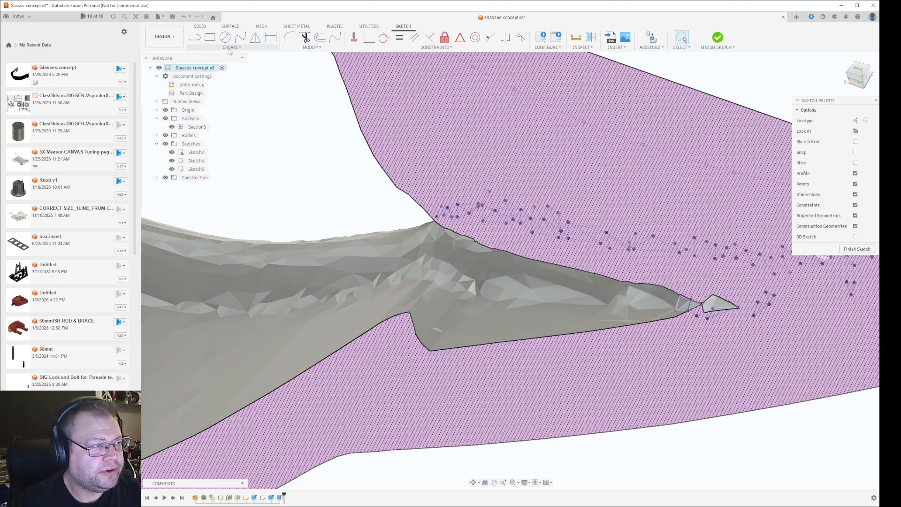
left_click(232, 47)
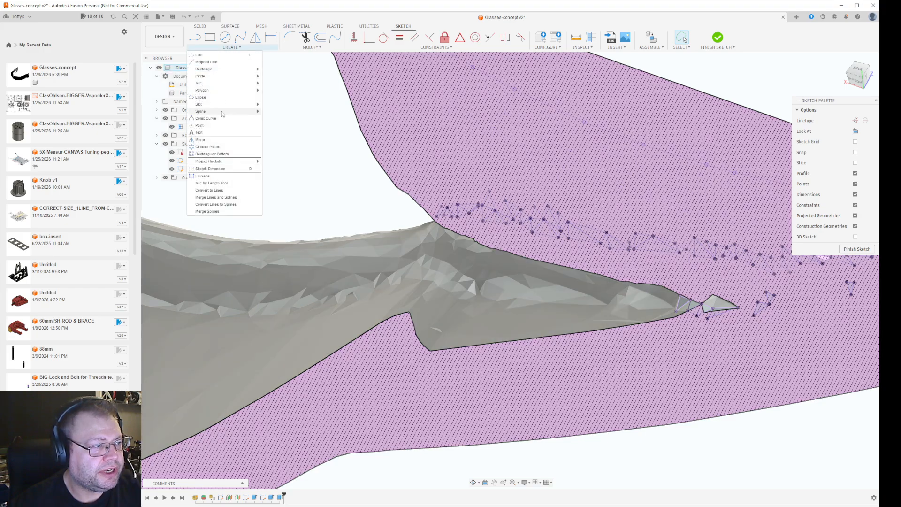
mouse_move(220, 162)
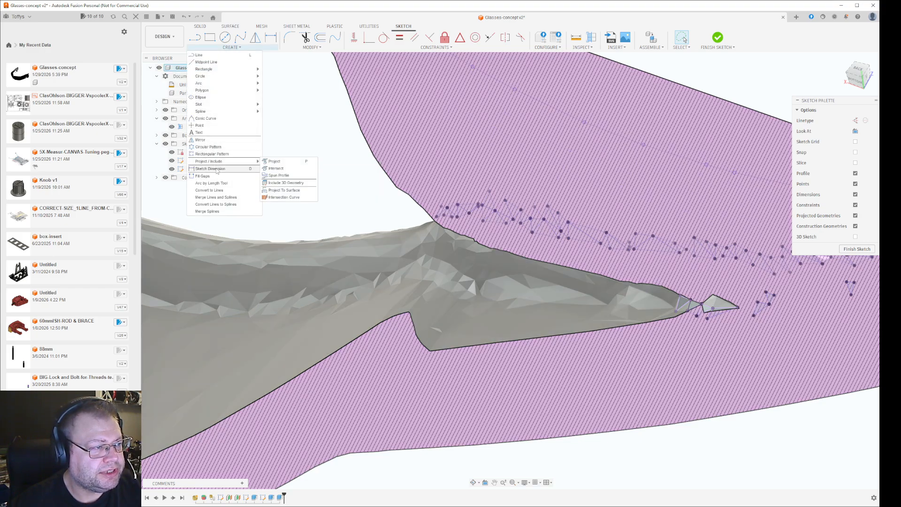
left_click(287, 182)
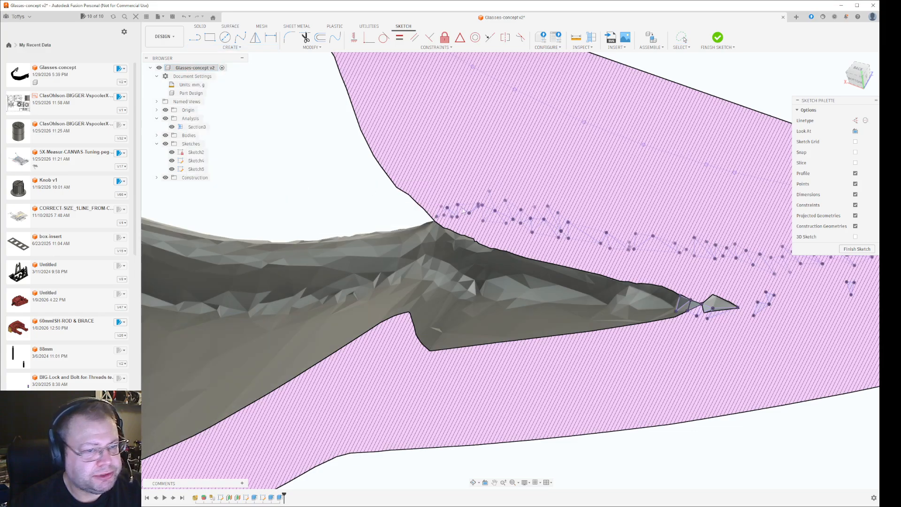
scroll(678, 271, "up", 5)
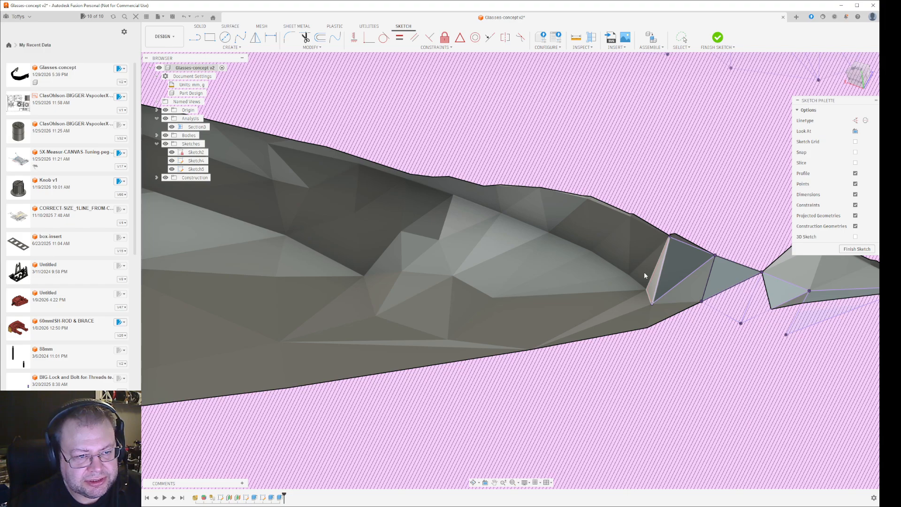
left_click(644, 276)
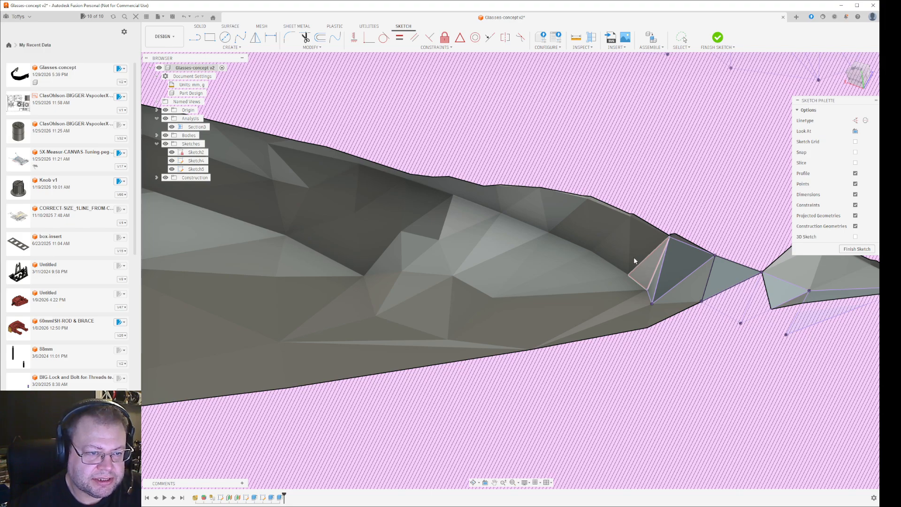
left_click(634, 260)
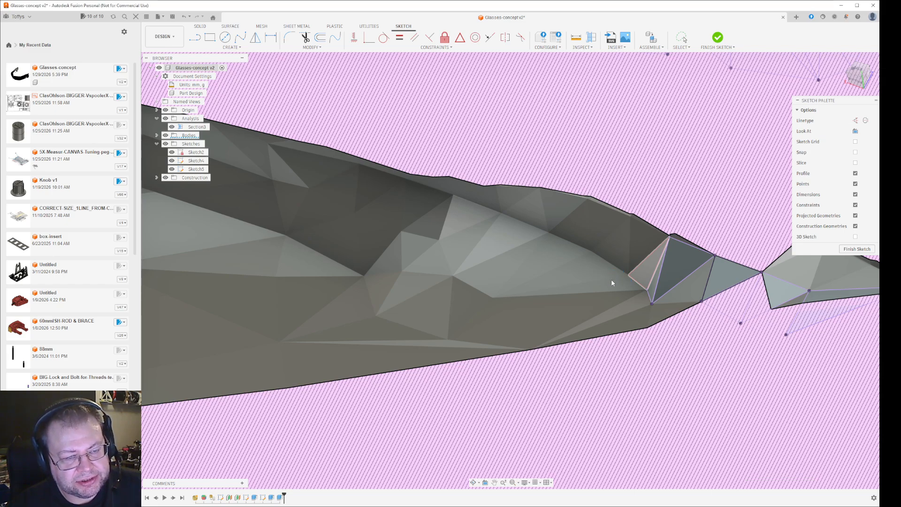
mouse_move(638, 292)
middle_mouse_down("shift")
mouse_move(624, 313)
mouse_move(636, 319)
mouse_move(609, 330)
mouse_move(580, 332)
mouse_move(534, 302)
mouse_move(549, 302)
mouse_move(533, 305)
mouse_move(603, 341)
middle_mouse_up("shift")
scroll(627, 302, "down", 5)
scroll(602, 341, "up", 10)
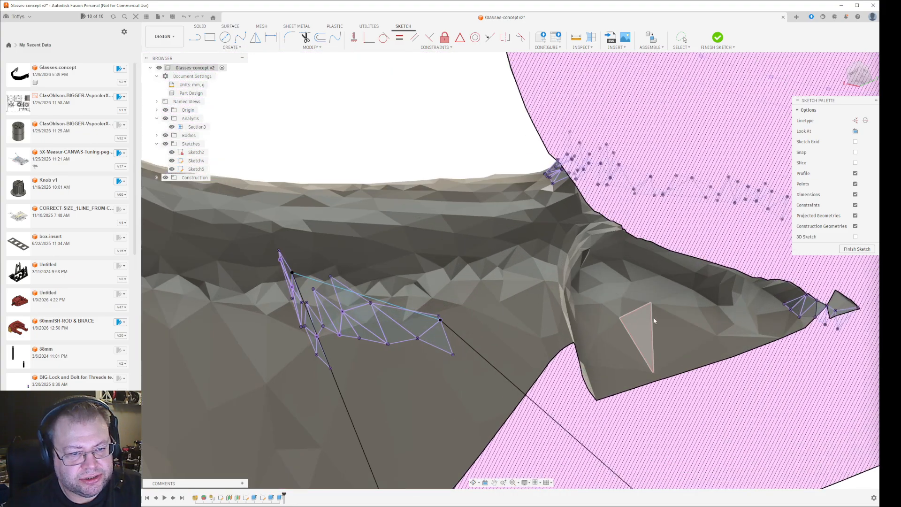
mouse_move(655, 320)
middle_mouse_down("shift")
mouse_move(679, 316)
mouse_move(604, 317)
middle_mouse_up("shift")
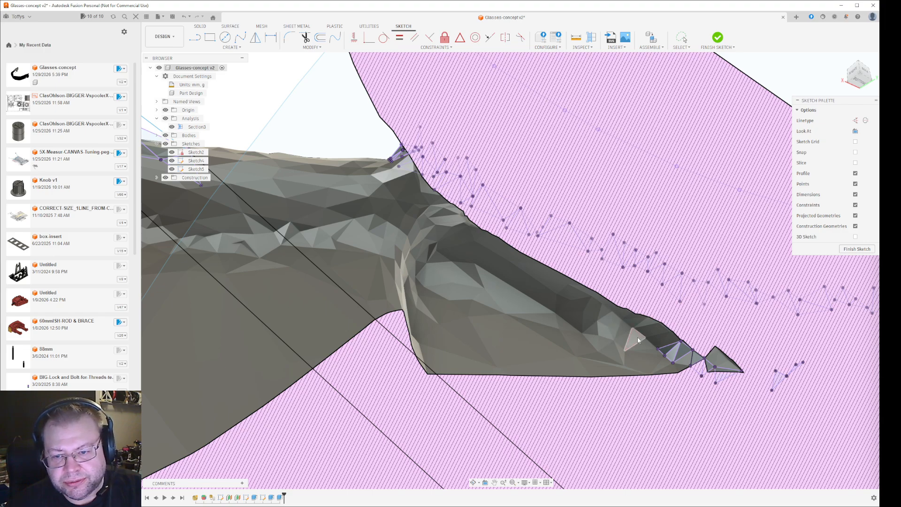